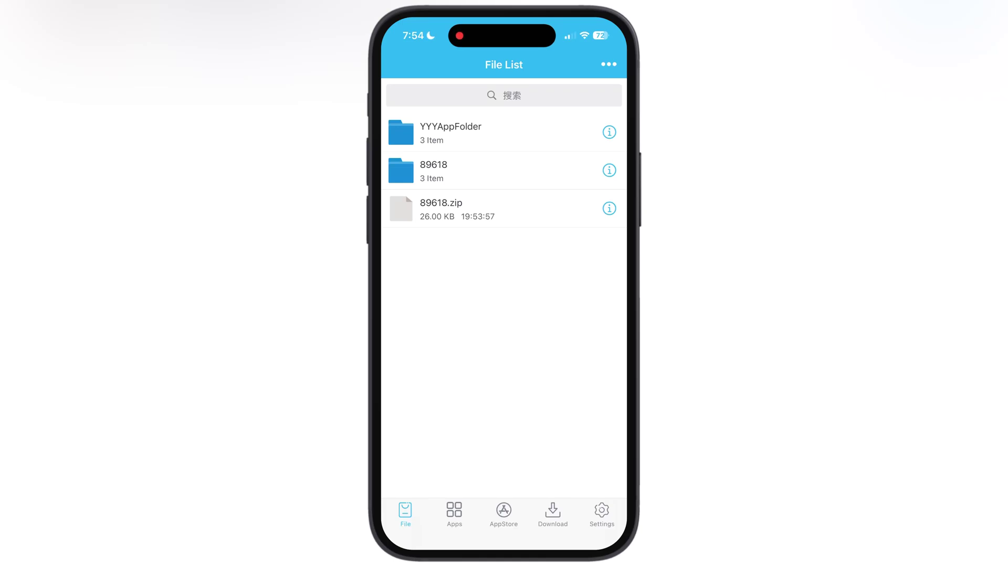
Import iNDS.ipa from the Downloads folder into the ESign app library
{"action": "left_click", "coordinate": [574, 132]}
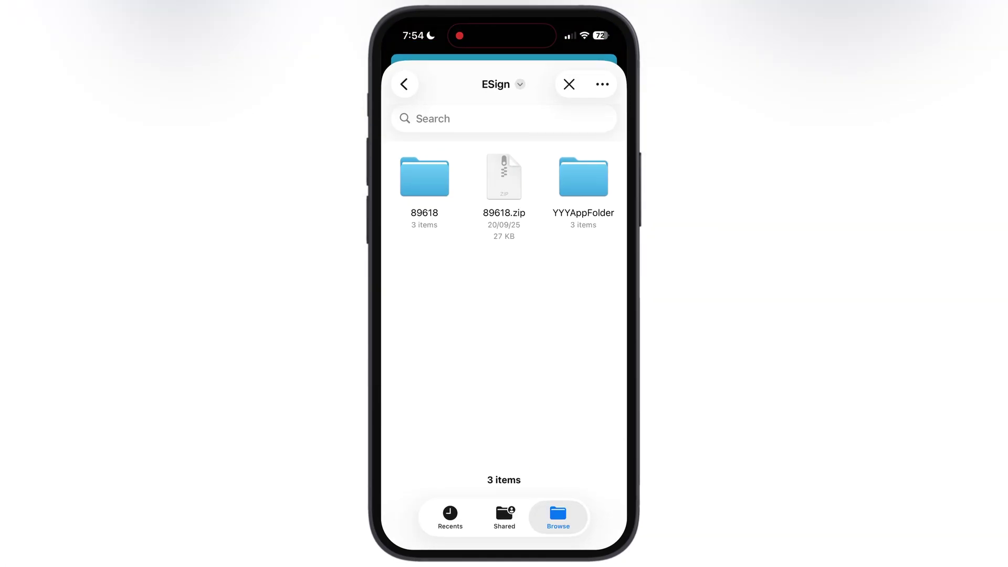
{"action": "left_click", "coordinate": [558, 518]}
{"action": "left_click", "coordinate": [428, 333]}
{"action": "scroll", "coordinate": [504, 315], "scroll_direction": "down", "scroll_amount": 3}
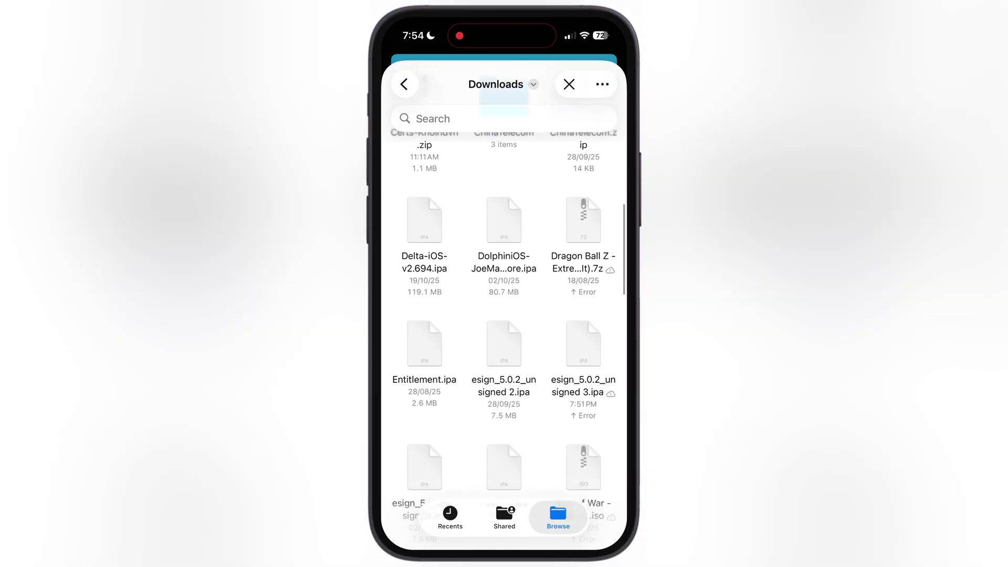
{"action": "scroll", "coordinate": [504, 315], "scroll_direction": "down", "scroll_amount": 3}
{"action": "left_click", "coordinate": [583, 374]}
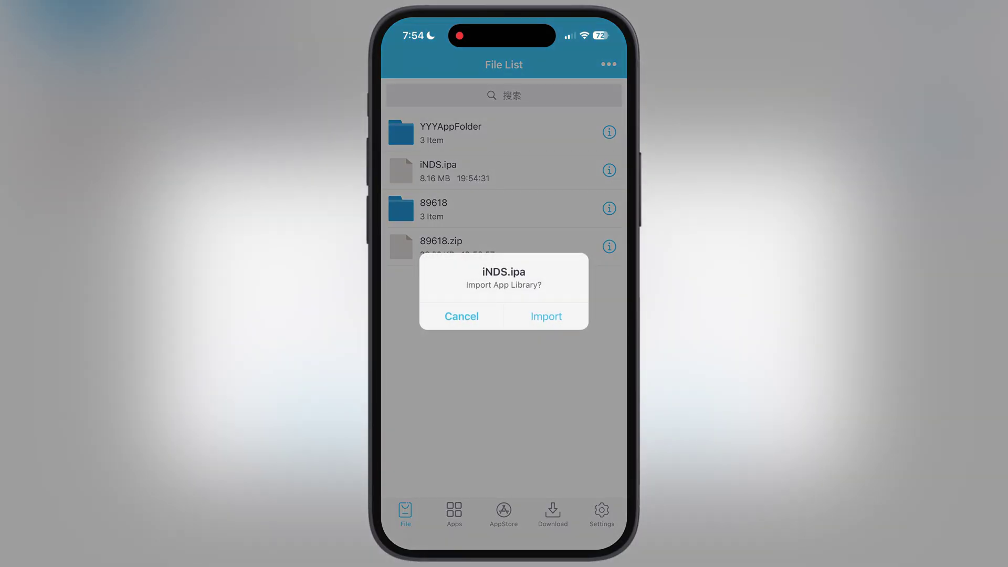
{"action": "left_click", "coordinate": [546, 316]}
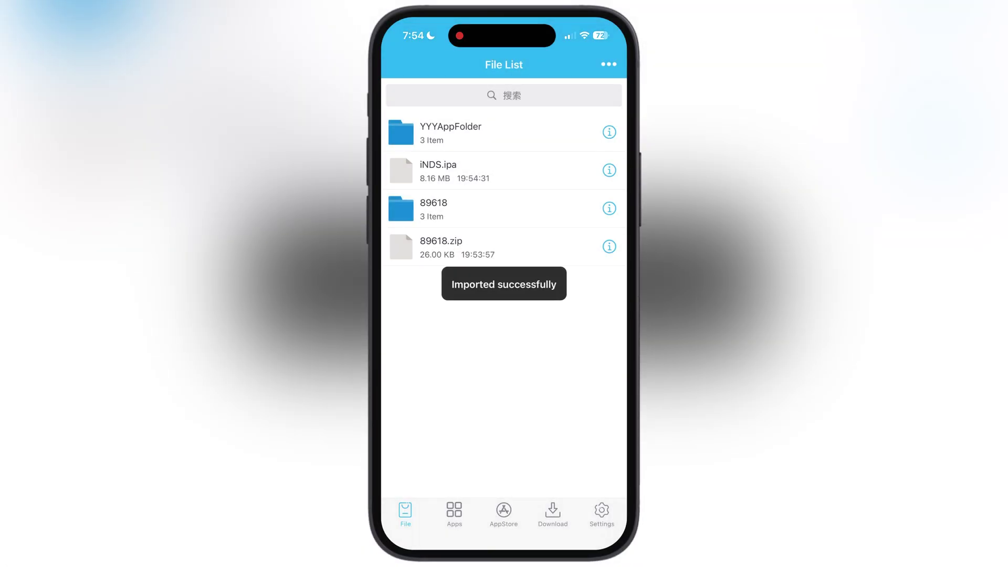
Sign the iNDS app with the current settings and install it on the iPhone
{"action": "left_click", "coordinate": [454, 514]}
{"action": "left_click", "coordinate": [504, 140]}
{"action": "left_click", "coordinate": [504, 490]}
{"action": "left_click", "coordinate": [504, 425]}
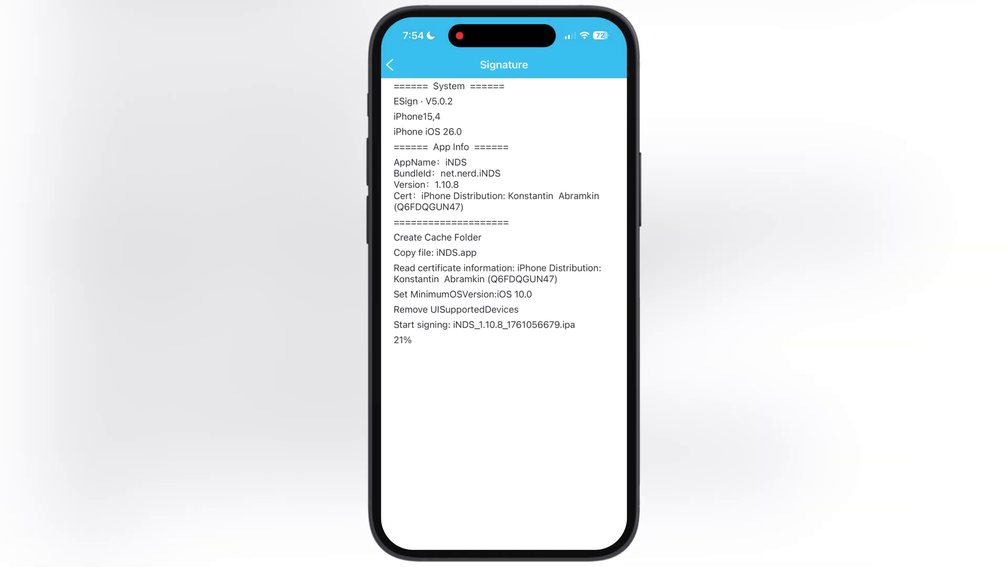
{"action": "left_click", "coordinate": [453, 513]}
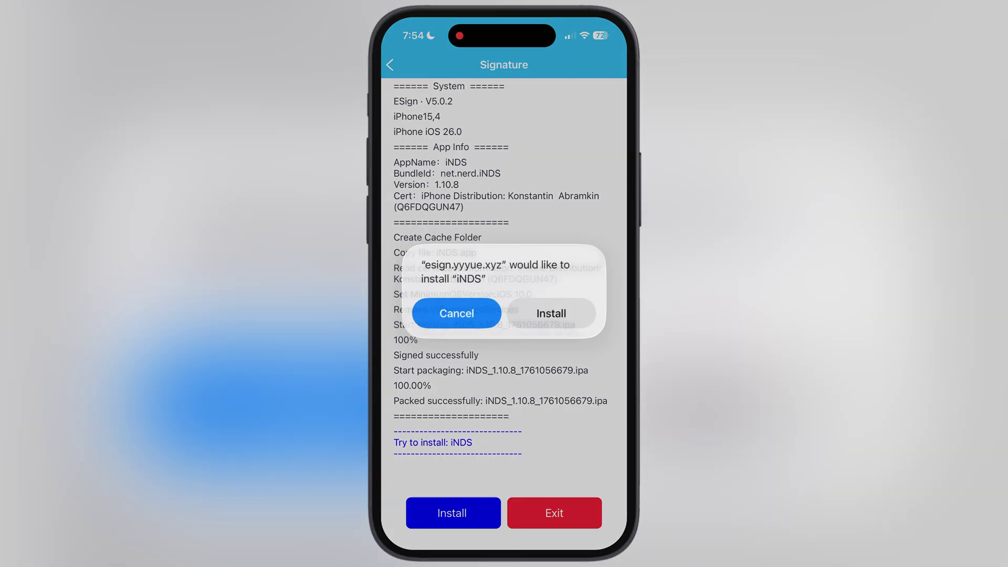
{"action": "left_click", "coordinate": [567, 311]}
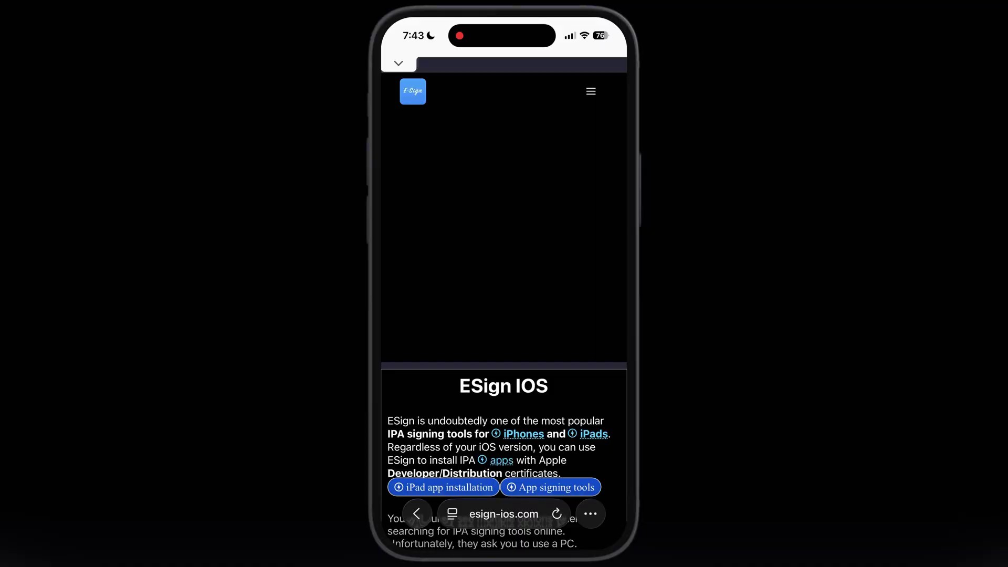
{"action": "scroll", "coordinate": [504, 315], "scroll_direction": "down", "scroll_amount": 10}
{"action": "scroll", "coordinate": [504, 315], "scroll_direction": "down", "scroll_amount": 10}
{"action": "scroll", "coordinate": [505, 315], "scroll_direction": "down", "scroll_amount": 10}
{"action": "scroll", "coordinate": [504, 315], "scroll_direction": "down", "scroll_amount": 5}
{"action": "scroll", "coordinate": [505, 315], "scroll_direction": "down", "scroll_amount": 3}
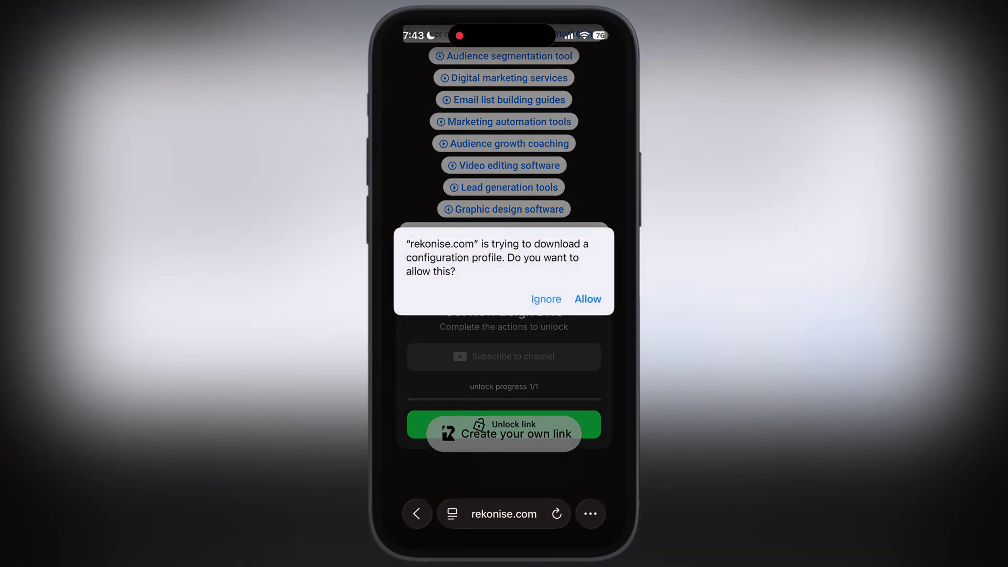
Download the New ESign DNS configuration profile from esign-ios.com
{"action": "left_click", "coordinate": [588, 297]}
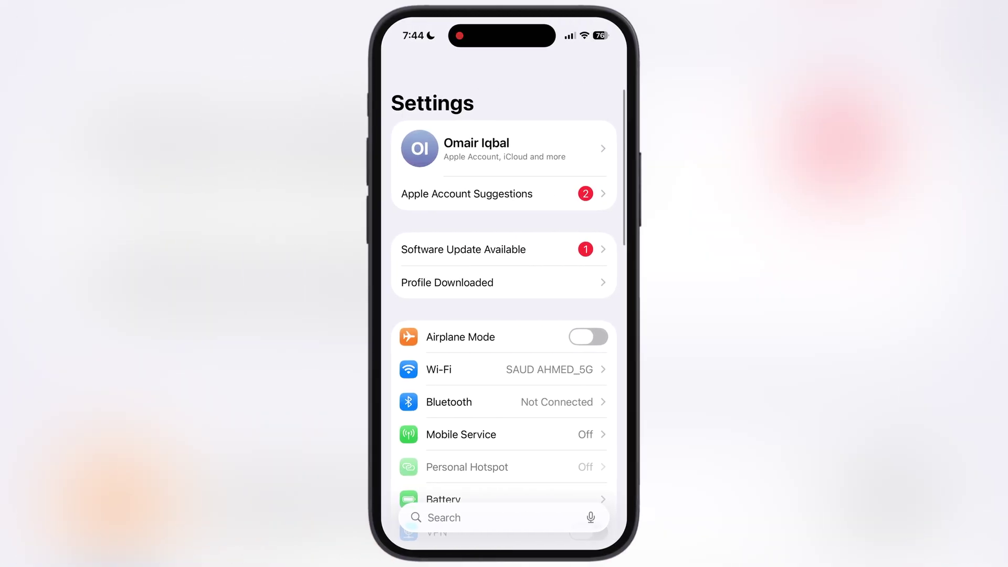
Open the downloaded AppleJr v2 profile in Settings to install it
{"action": "left_click", "coordinate": [447, 283]}
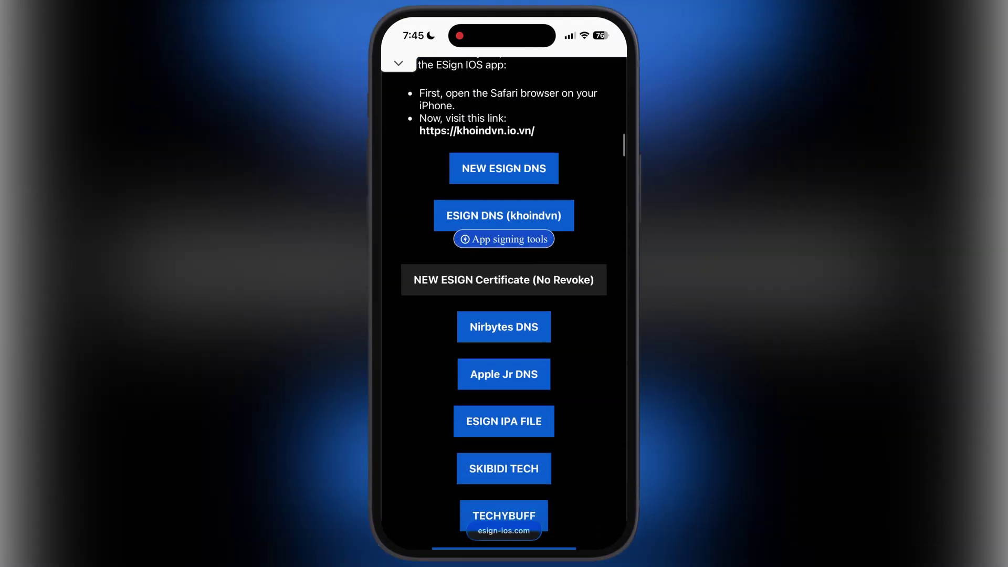
{"action": "scroll", "coordinate": [504, 315], "scroll_direction": "down", "scroll_amount": 3}
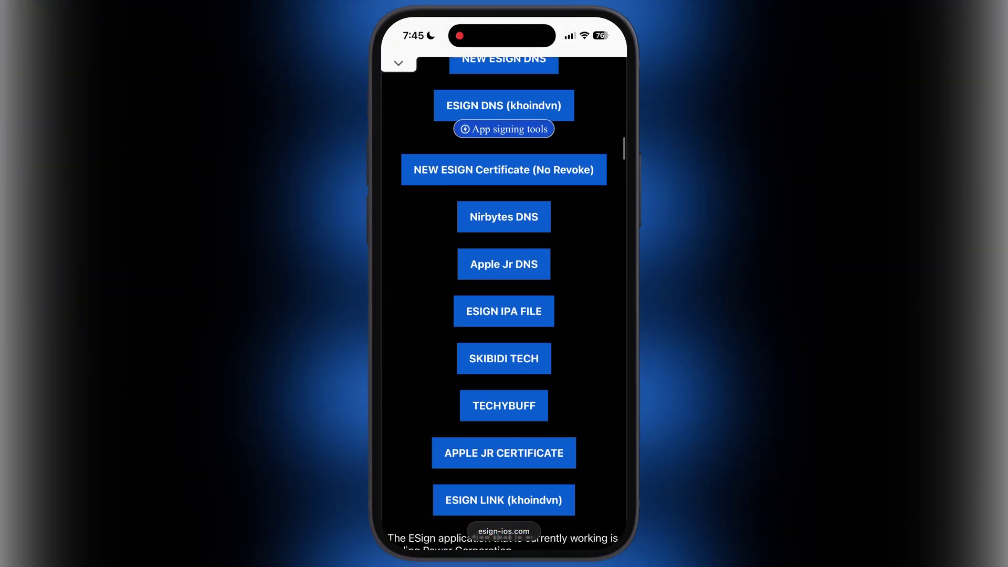
Download the unsigned ESign 5.0.2 IPA from MediaFire, then open the No Revoke certificate link
{"action": "left_click", "coordinate": [505, 311]}
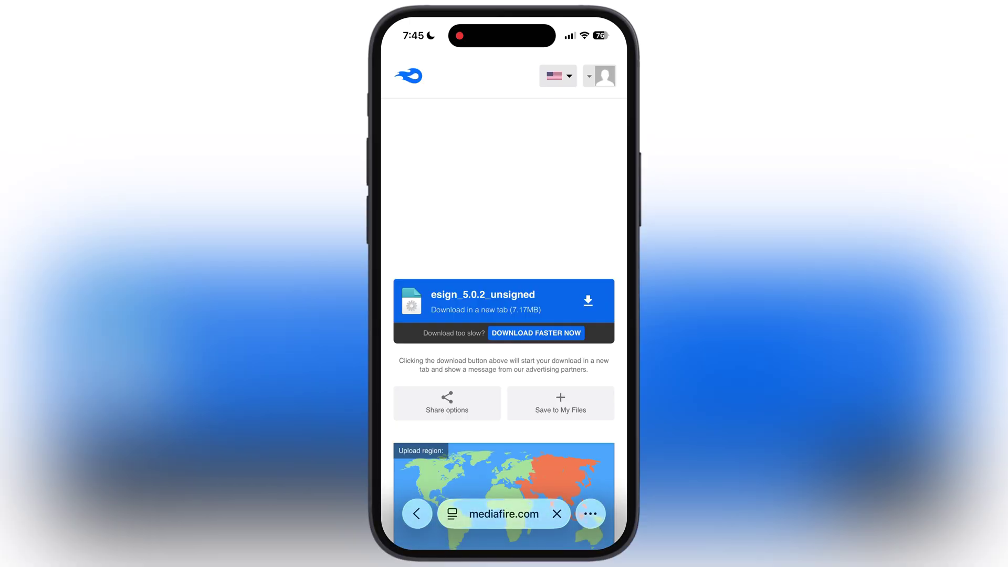
{"action": "left_click", "coordinate": [505, 301]}
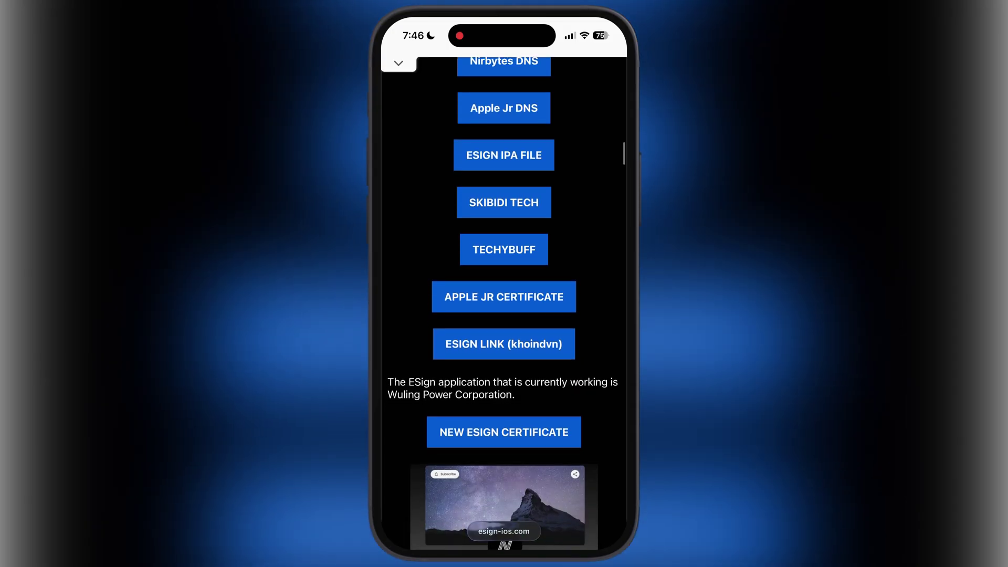
{"action": "scroll", "coordinate": [504, 300], "scroll_direction": "up", "scroll_amount": 4}
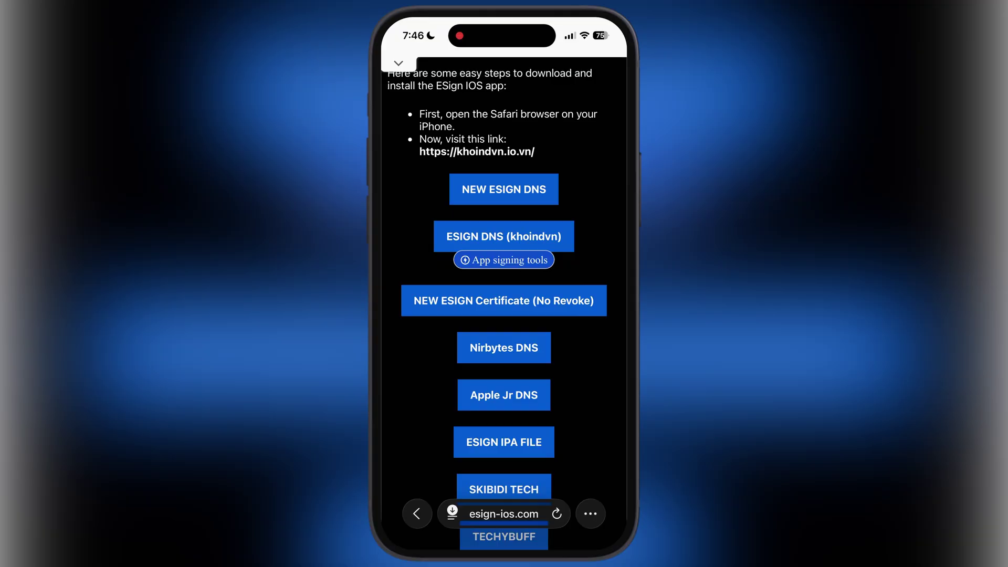
{"action": "left_click", "coordinate": [503, 301]}
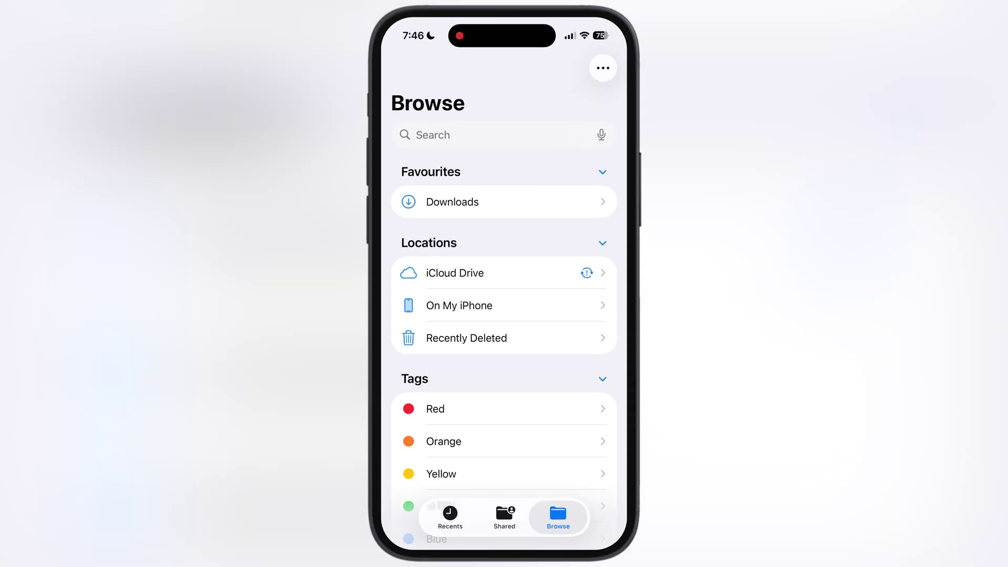
Open the Guangzhou Huahan folder in Downloads and pause its iCloud syncing
{"action": "left_click", "coordinate": [452, 202]}
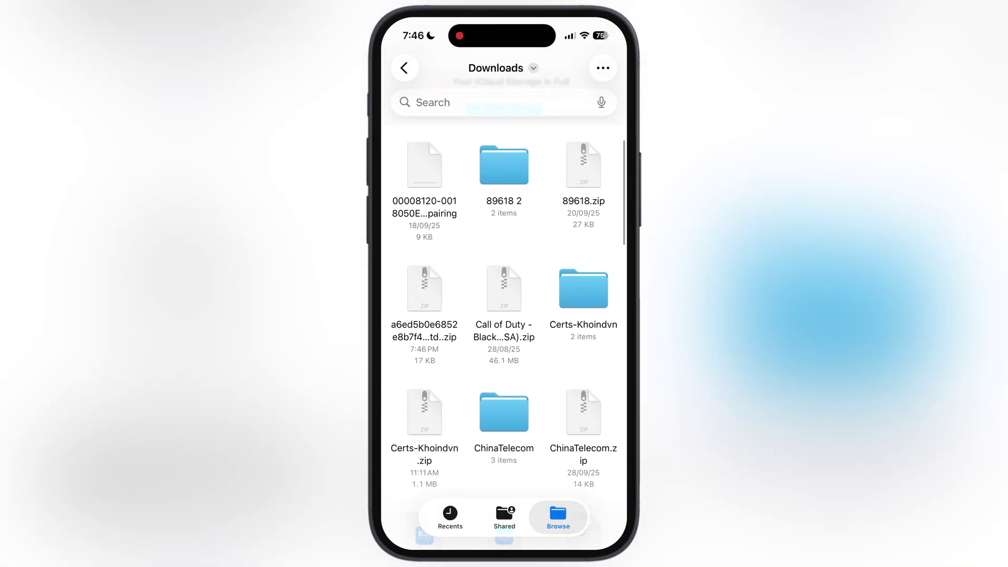
{"action": "scroll", "coordinate": [504, 315], "scroll_direction": "down", "scroll_amount": 10}
{"action": "left_click", "coordinate": [424, 282]}
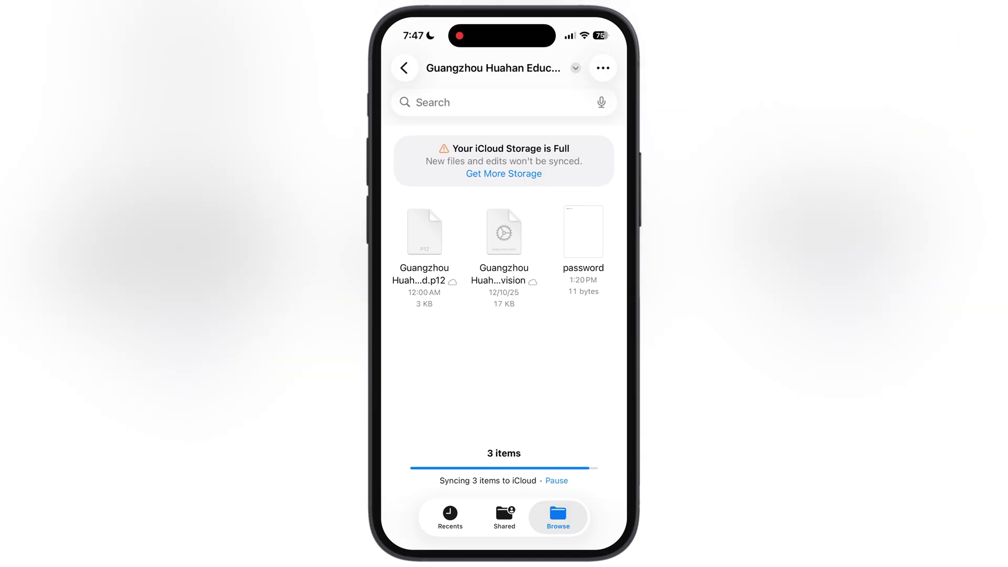
{"action": "left_click", "coordinate": [556, 481]}
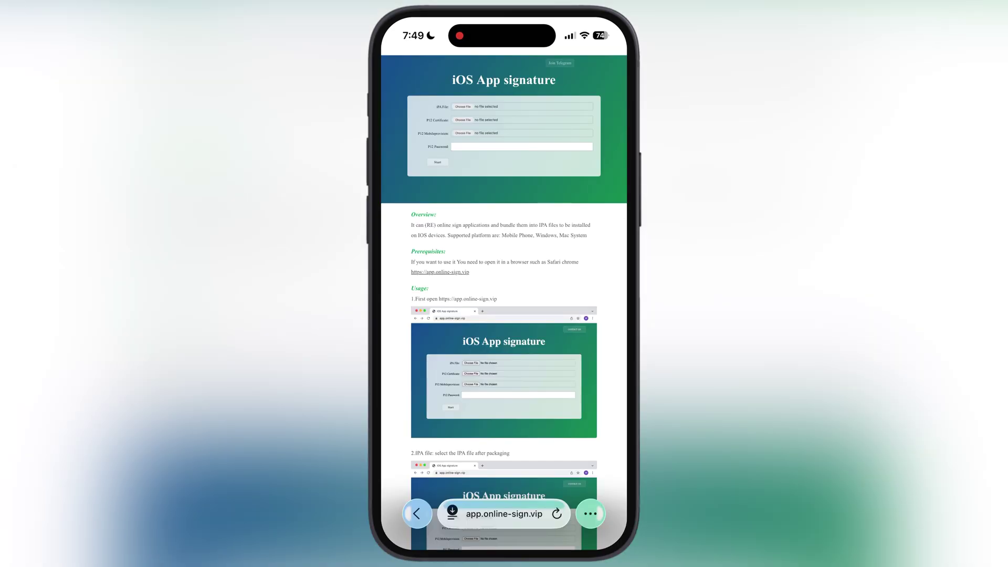
{"action": "scroll", "coordinate": [463, 118], "scroll_direction": "up", "scroll_amount": 3}
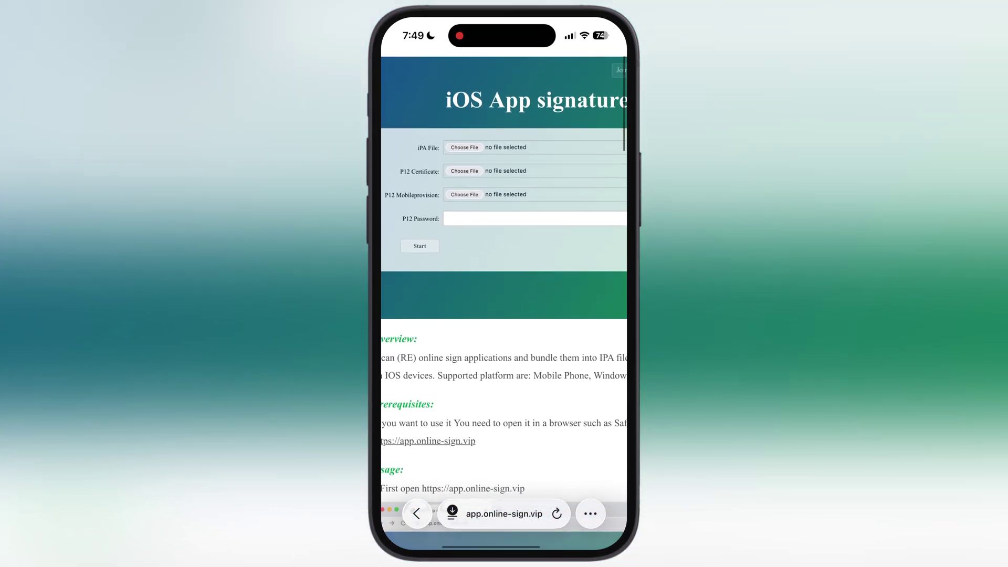
Attach esign_5.0.2_unsigned 3.ipa from Recents as the IPA file
{"action": "left_click", "coordinate": [464, 147]}
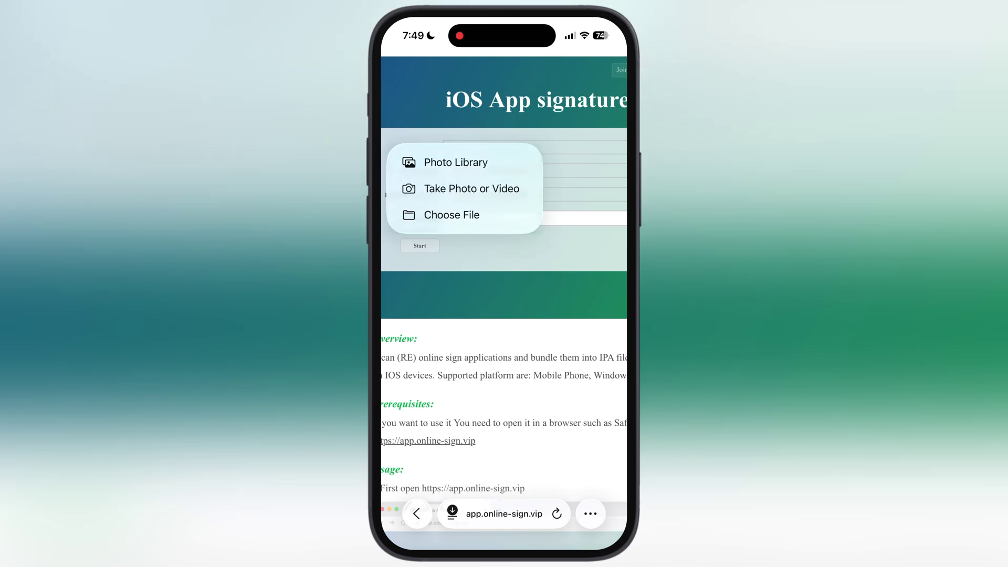
{"action": "left_click", "coordinate": [453, 213]}
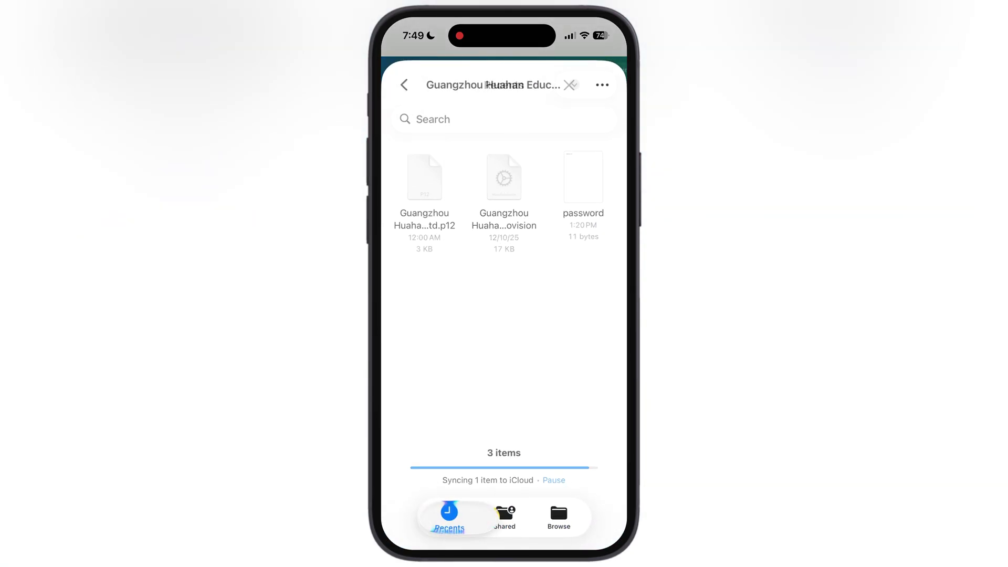
{"action": "left_click", "coordinate": [450, 526]}
{"action": "left_click", "coordinate": [425, 300]}
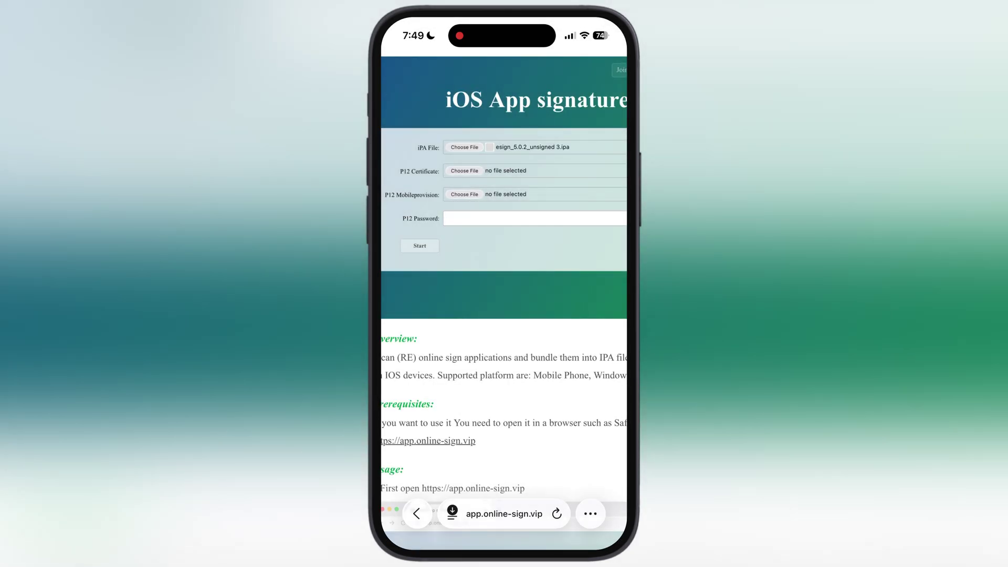
Attach the Guangzhou Huahan p12 certificate and mobileprovision files
{"action": "left_click", "coordinate": [464, 170]}
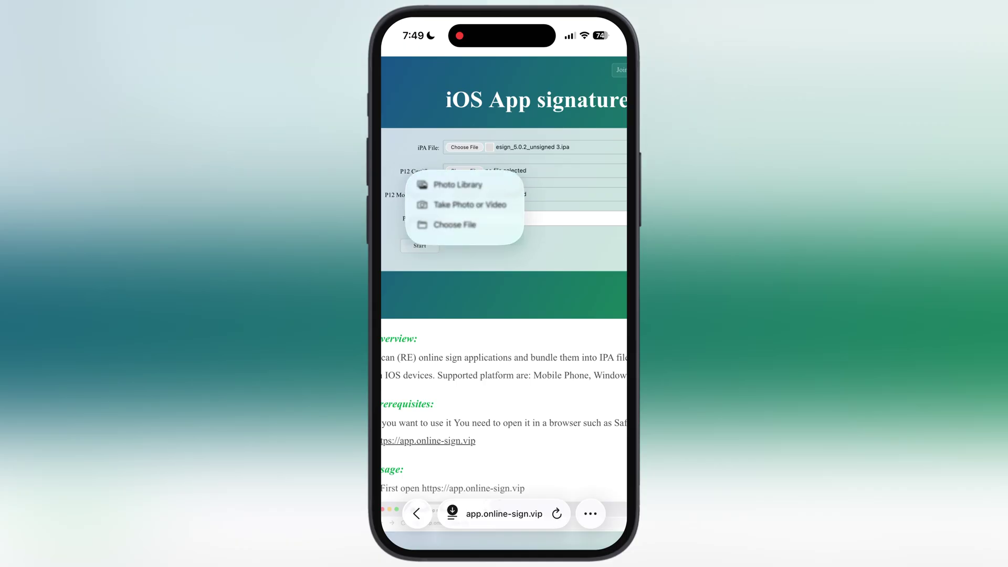
{"action": "left_click", "coordinate": [436, 236]}
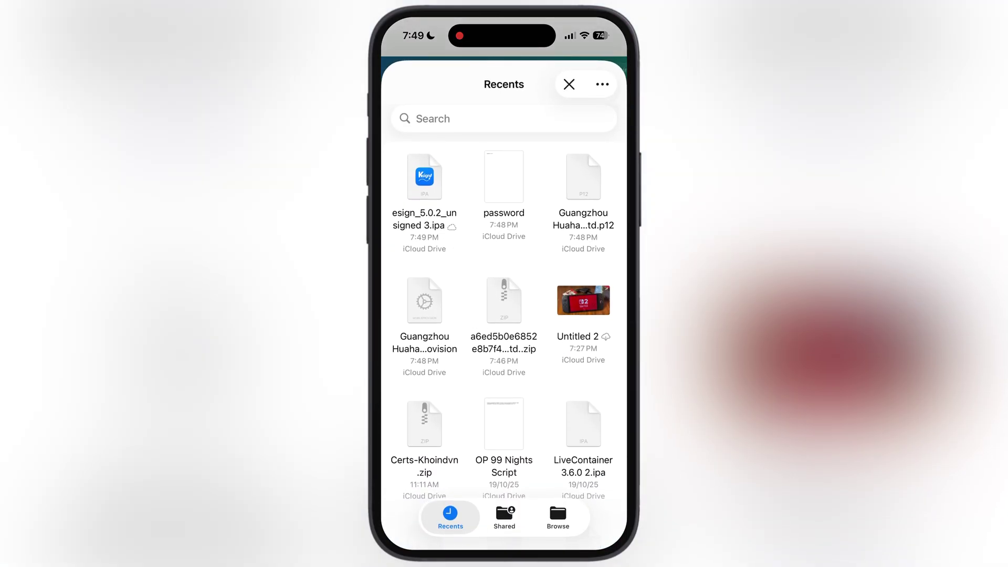
{"action": "left_click", "coordinate": [557, 519]}
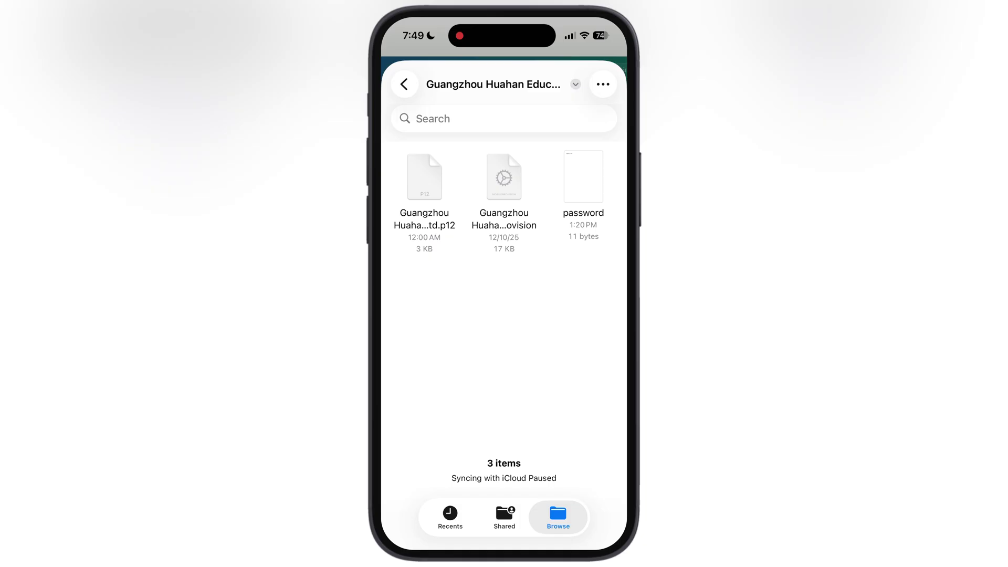
{"action": "left_click", "coordinate": [425, 178]}
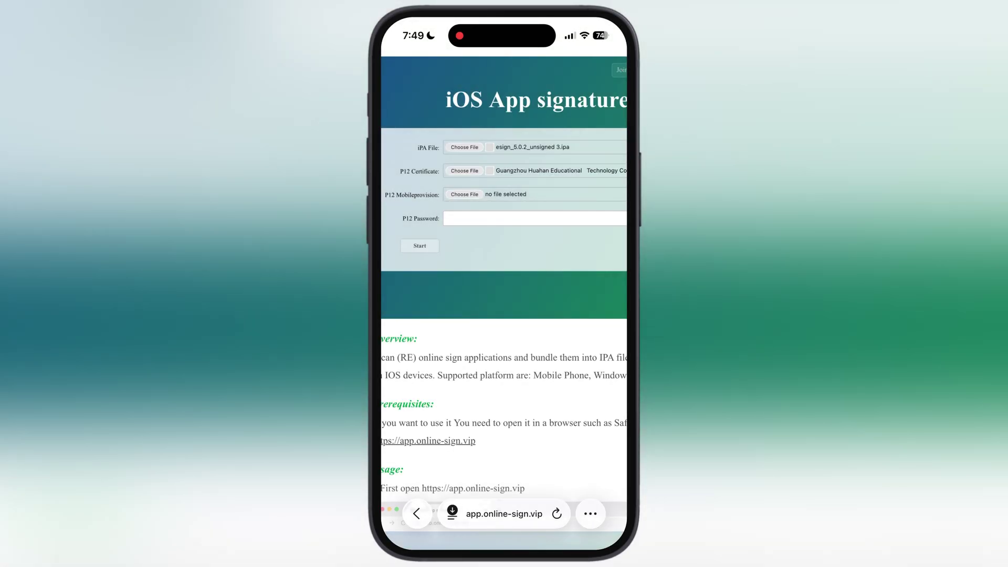
{"action": "left_click", "coordinate": [464, 194]}
{"action": "left_click", "coordinate": [436, 261]}
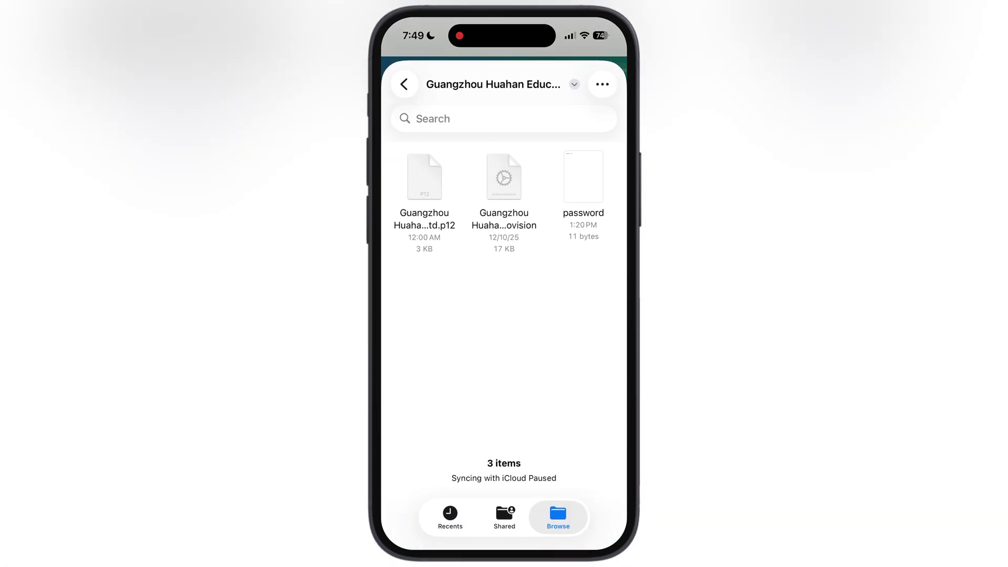
{"action": "left_click", "coordinate": [504, 178]}
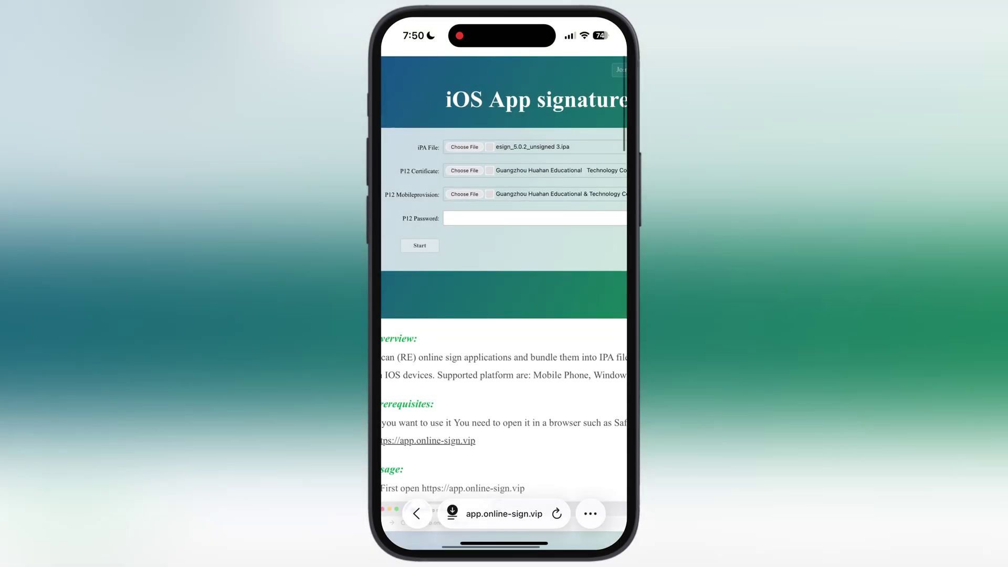
Paste the certificate password into P12 Password and start signing
{"action": "left_click", "coordinate": [536, 219]}
{"action": "left_click", "coordinate": [551, 180]}
{"action": "left_click", "coordinate": [485, 210]}
{"action": "left_click", "coordinate": [602, 319]}
{"action": "left_click", "coordinate": [464, 227]}
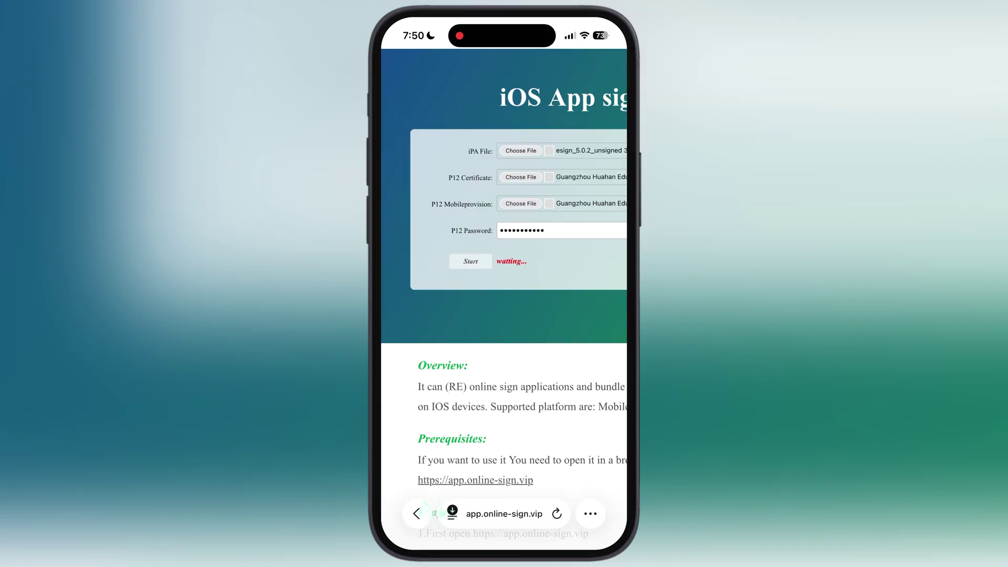
{"action": "scroll", "coordinate": [504, 316], "scroll_direction": "right", "scroll_amount": 1}
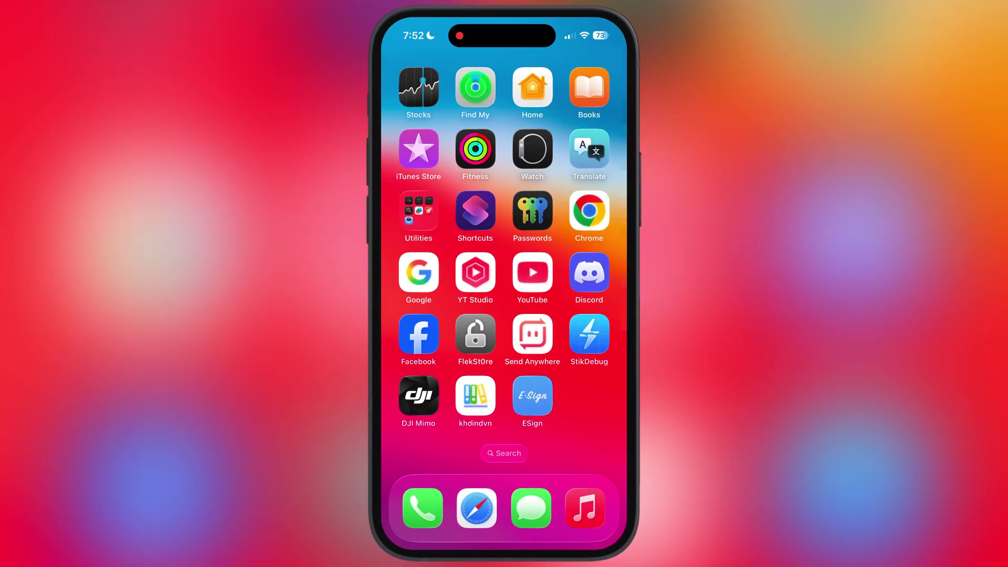
Launch ESign, accept the service agreement, and import the a6ed5b0e… zip from Recents
{"action": "left_click", "coordinate": [533, 396]}
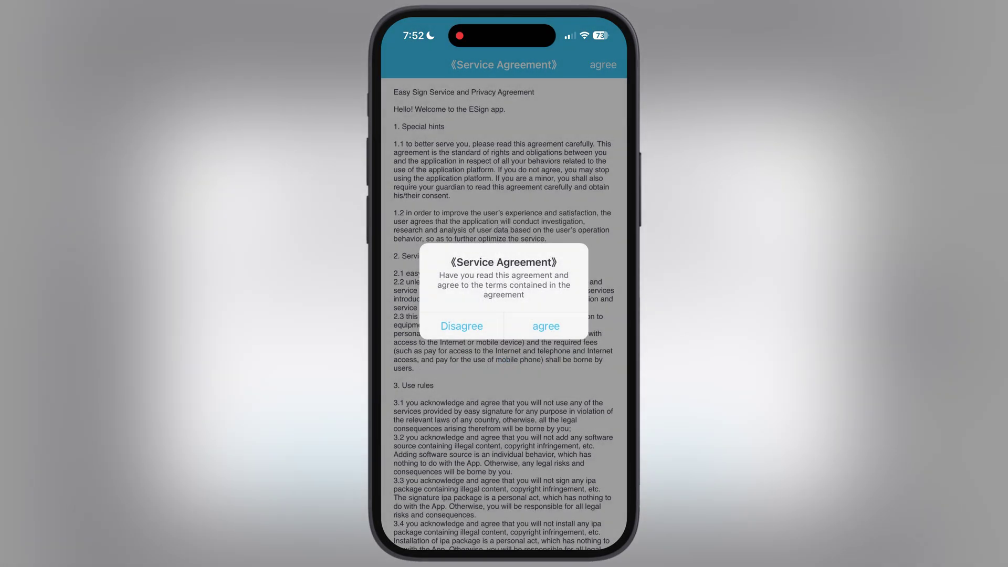
{"action": "left_click", "coordinate": [546, 326]}
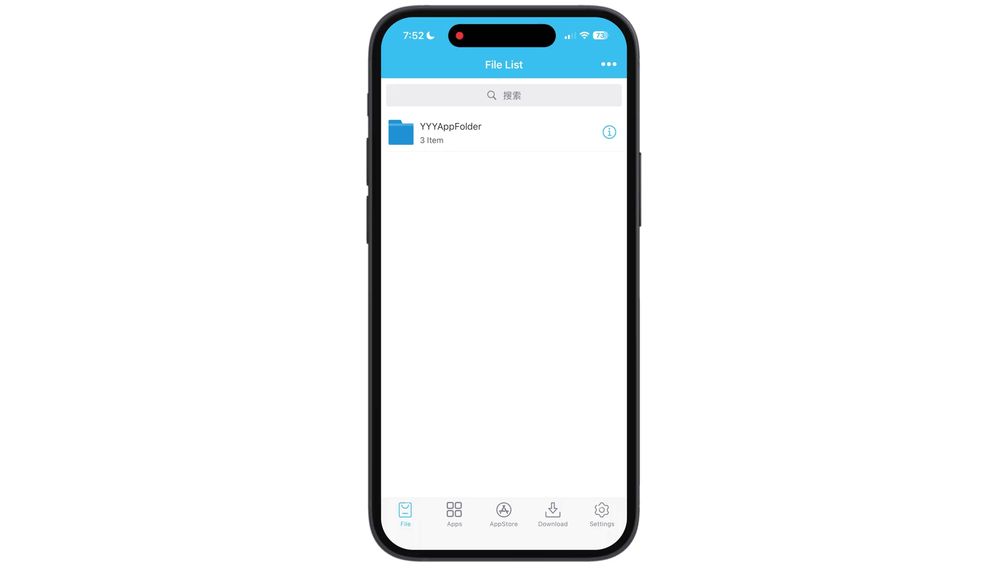
{"action": "left_click", "coordinate": [608, 64]}
{"action": "left_click", "coordinate": [572, 131]}
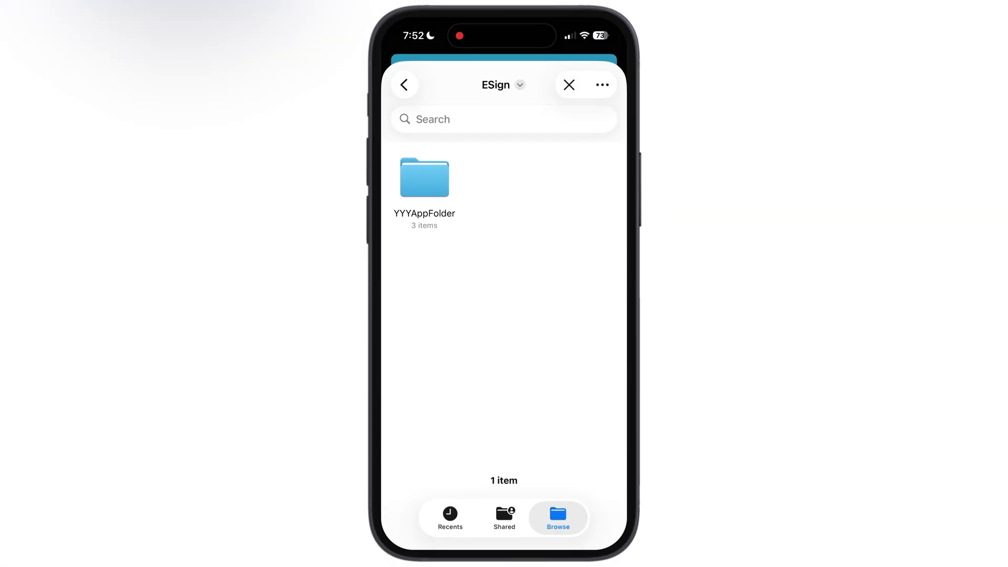
{"action": "left_click", "coordinate": [449, 515]}
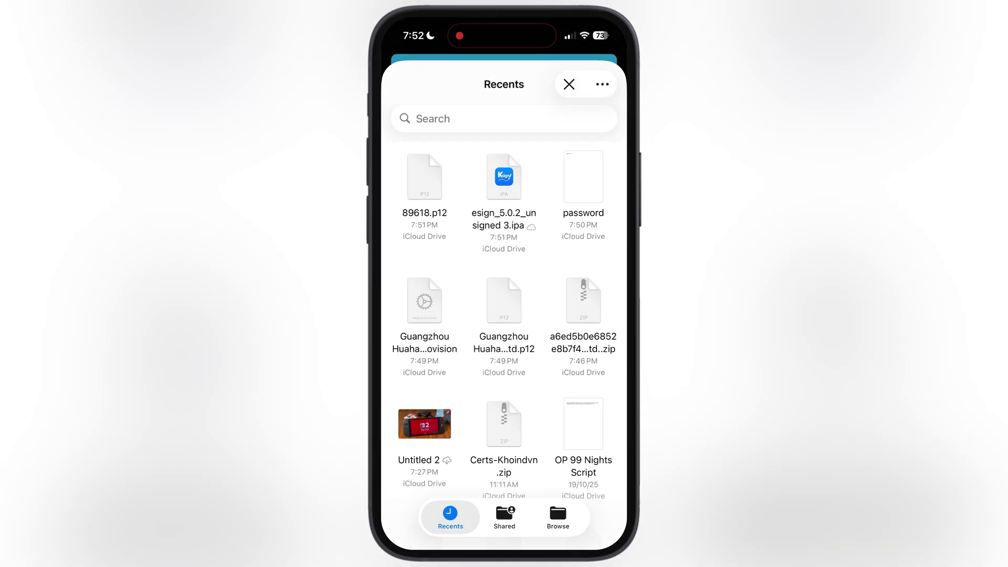
{"action": "left_click", "coordinate": [583, 303]}
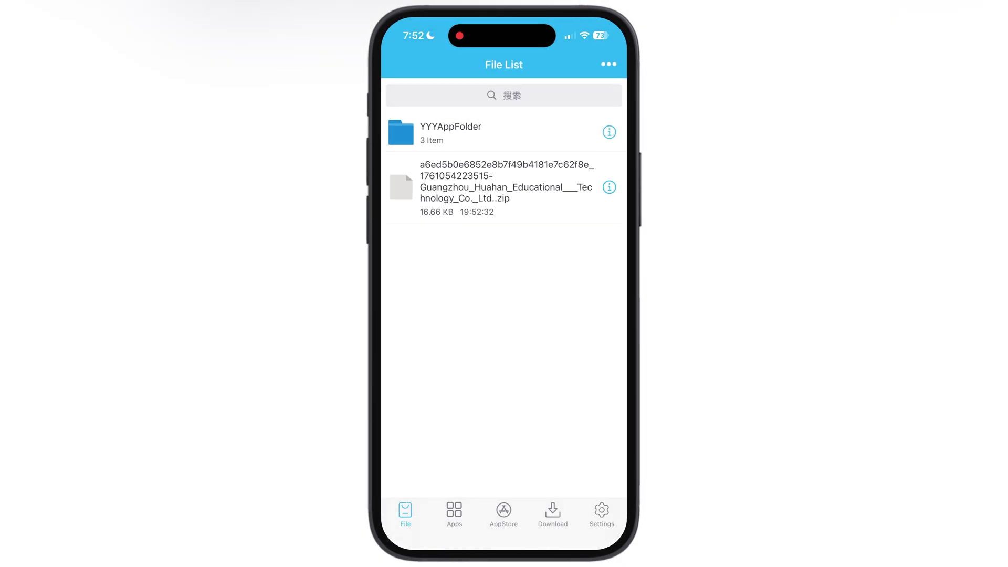
Unzip the archive and import the Guangzhou Huahan p12 using the pasted password
{"action": "left_click", "coordinate": [504, 187]}
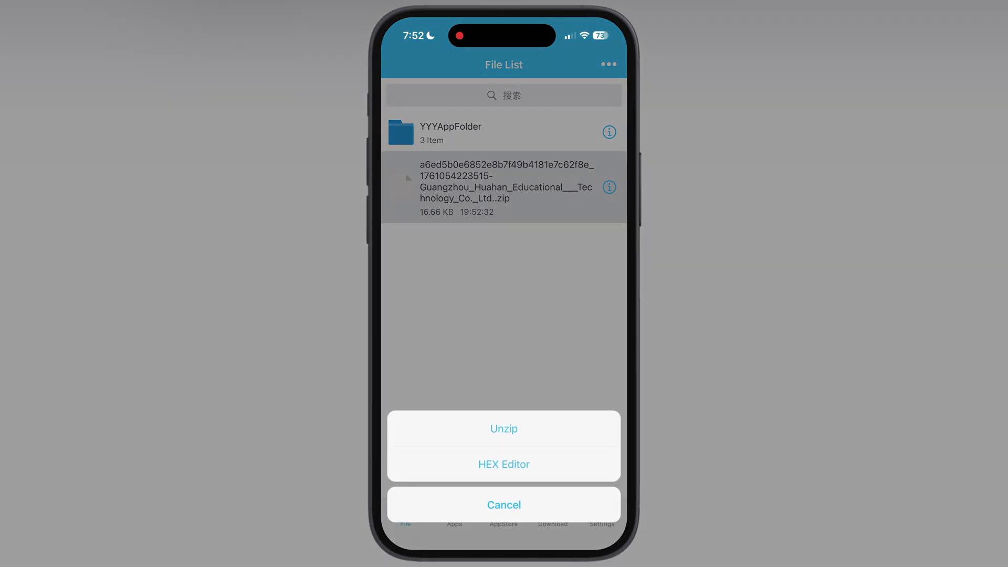
{"action": "left_click", "coordinate": [504, 429]}
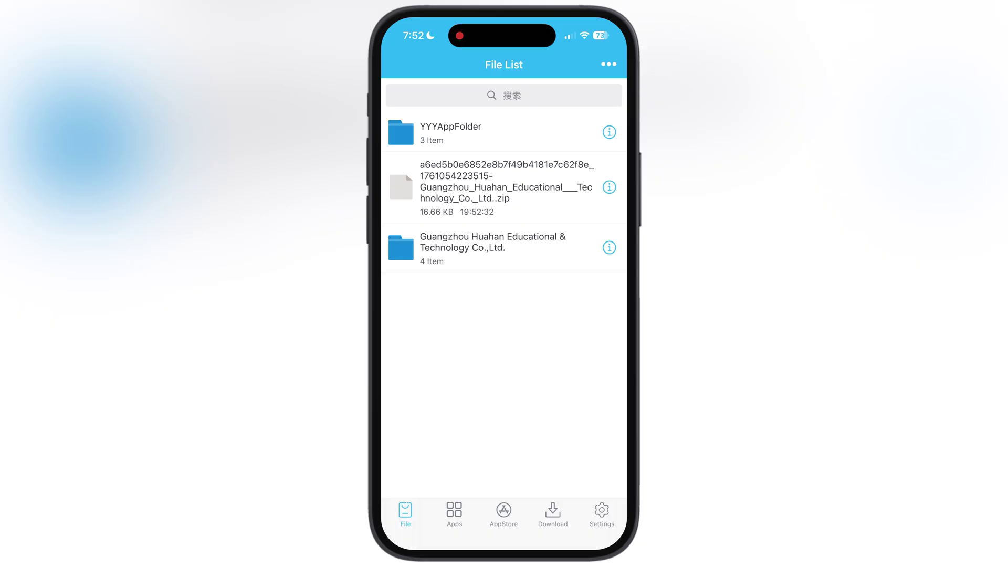
{"action": "left_click", "coordinate": [492, 247]}
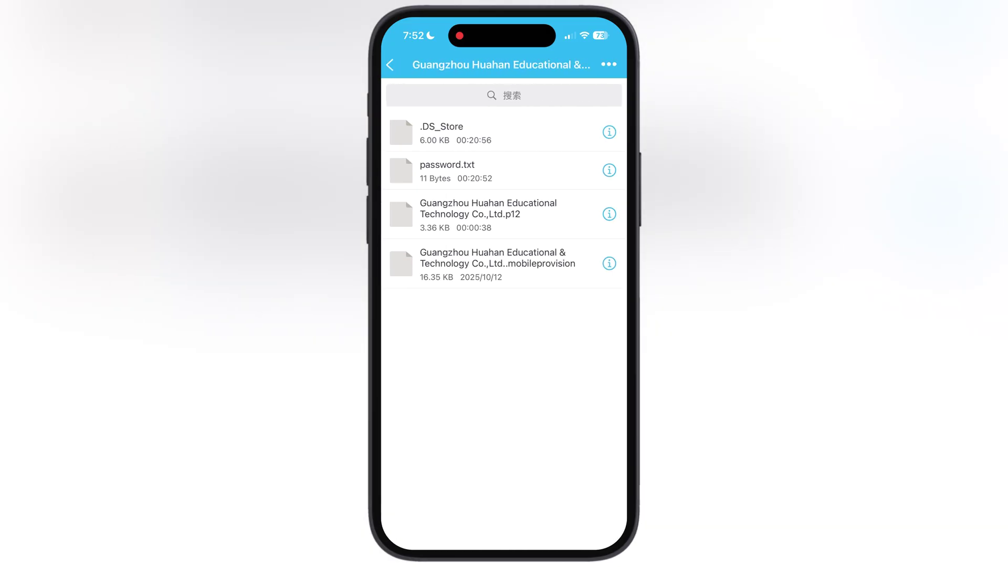
{"action": "left_click", "coordinate": [489, 213]}
{"action": "left_click", "coordinate": [504, 393]}
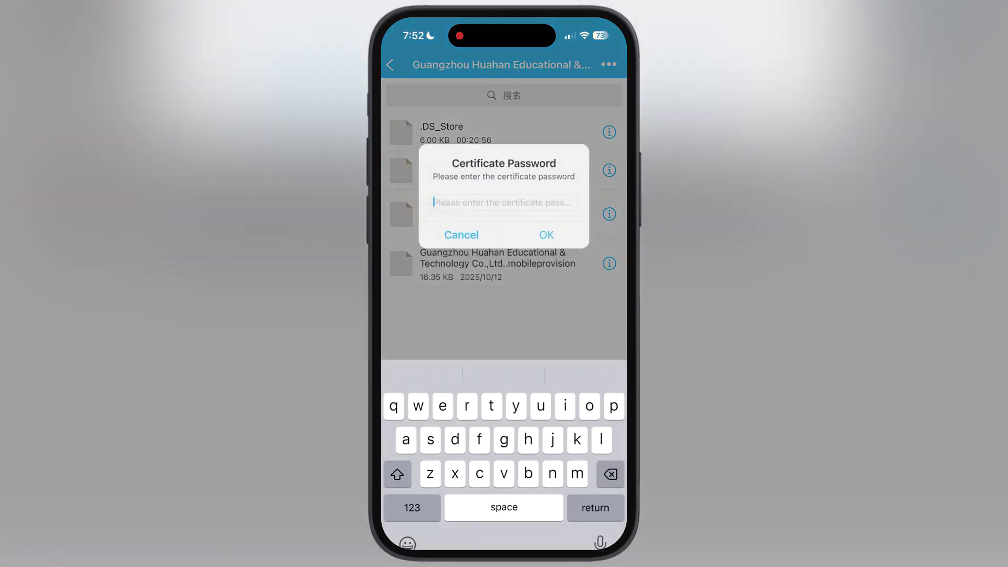
{"action": "left_click", "coordinate": [442, 192]}
{"action": "left_click", "coordinate": [412, 166]}
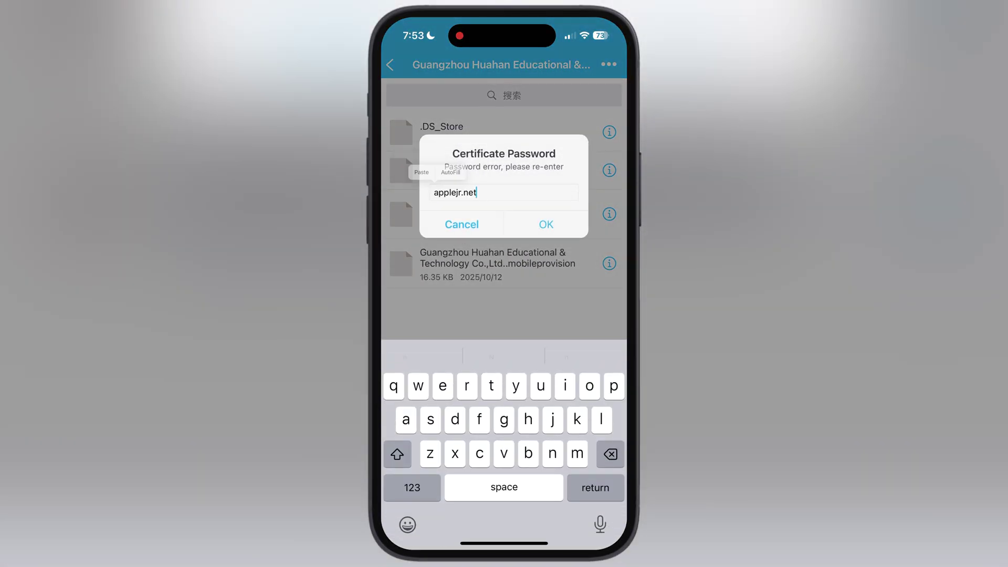
{"action": "key", "text": "Return"}
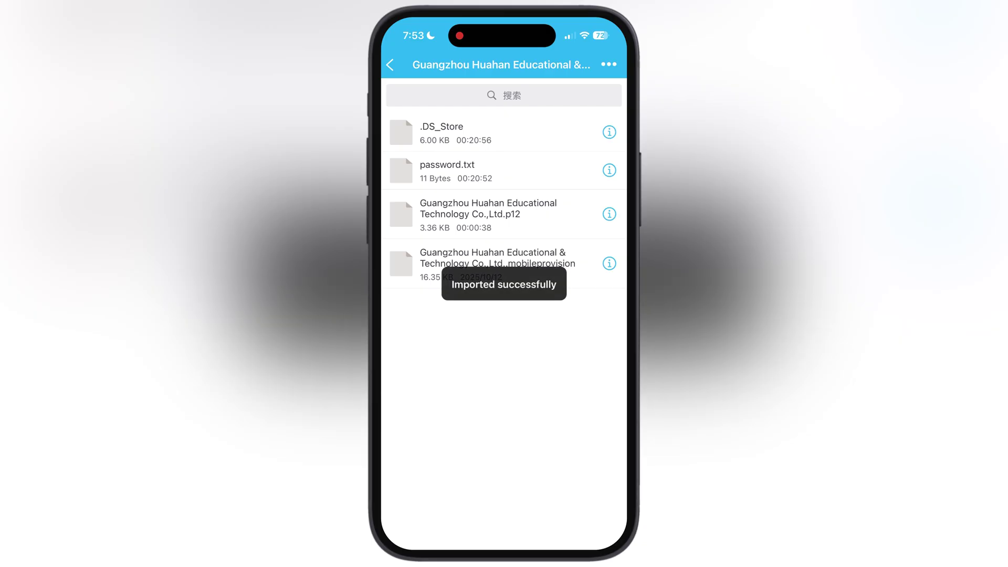
Import the mobileprovision profile and return to the top-level File List
{"action": "left_click", "coordinate": [488, 263]}
{"action": "left_click", "coordinate": [504, 393]}
{"action": "left_click", "coordinate": [390, 65]}
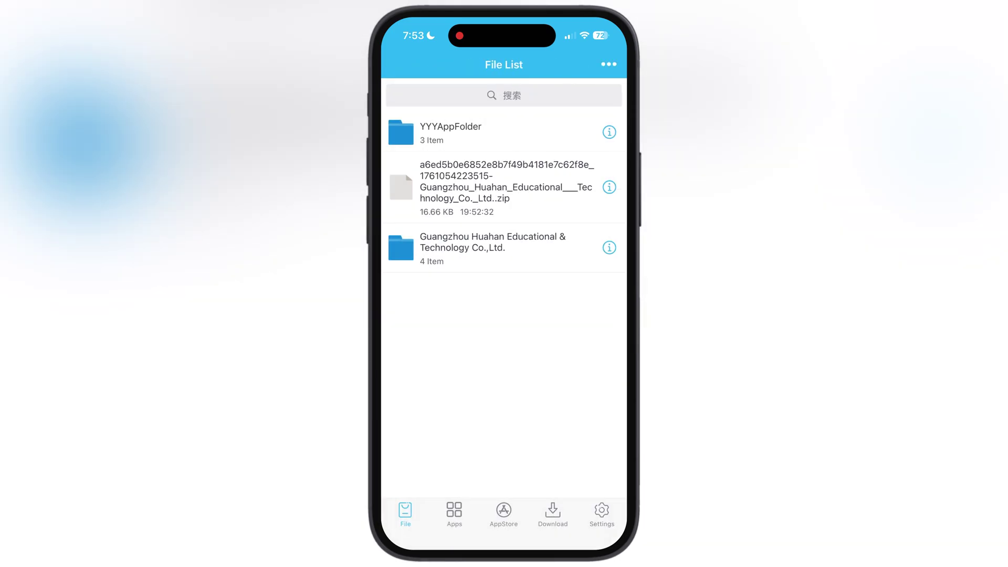